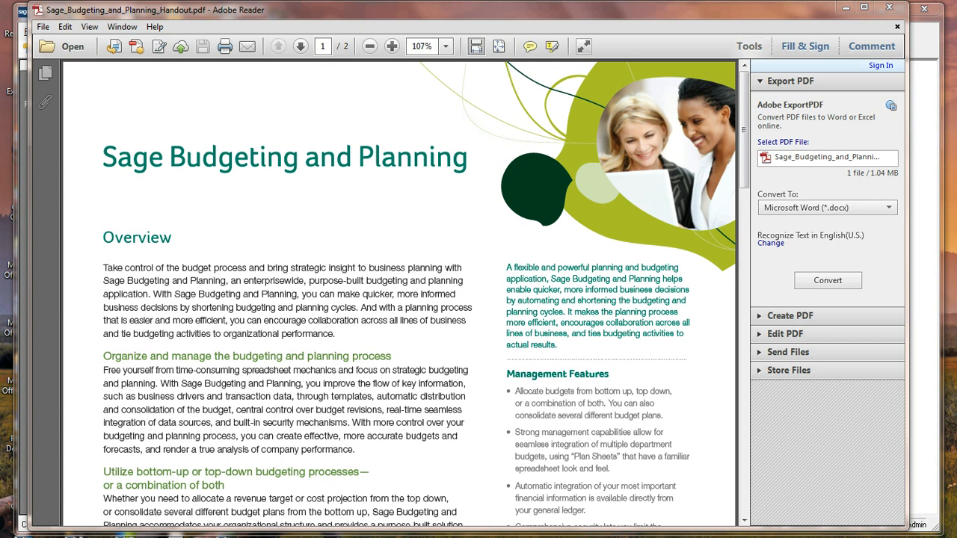
# Step: Switch from the PDF handout to Sage Budgeting and Planning and view the Open Integration accounts and balances
pyautogui.click(845, 9)
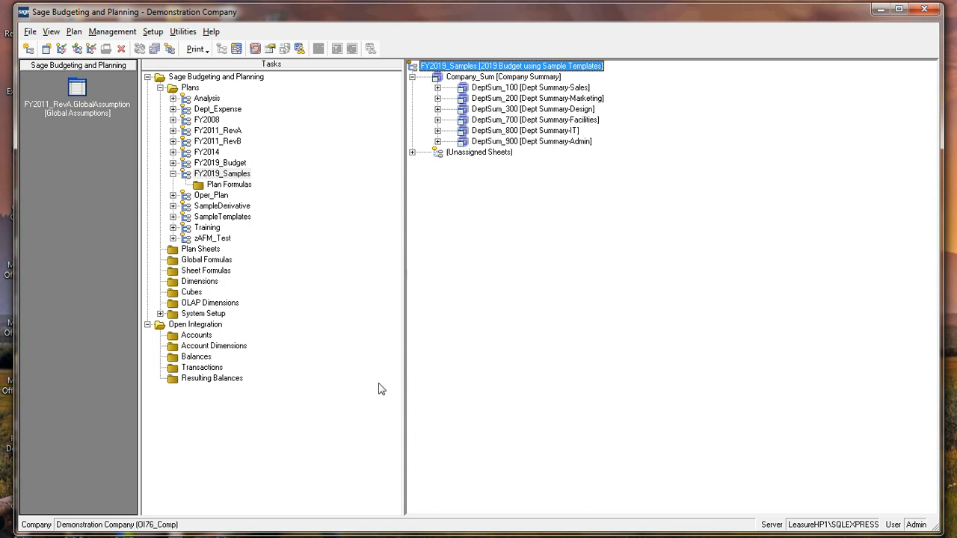
pyautogui.click(184, 336)
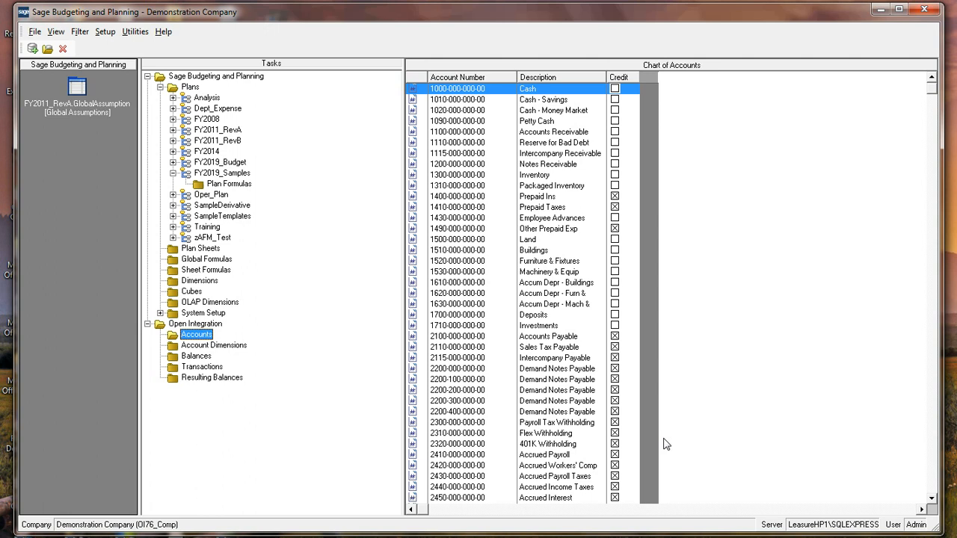
pyautogui.click(188, 357)
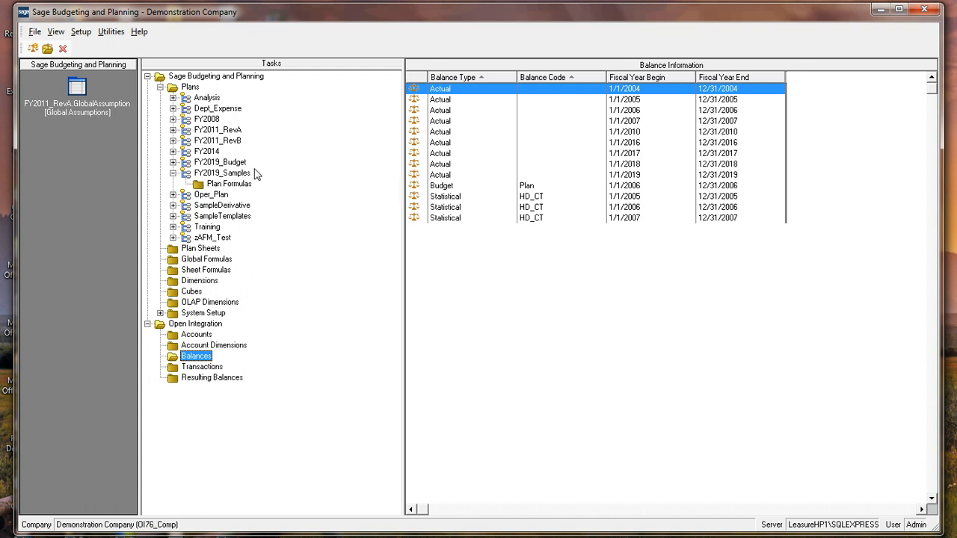
# Step: Open the Dept_100_100 Sales - North America sheet from the FY2019_Samples plan and reposition its window to show the whole grid width
pyautogui.click(188, 173)
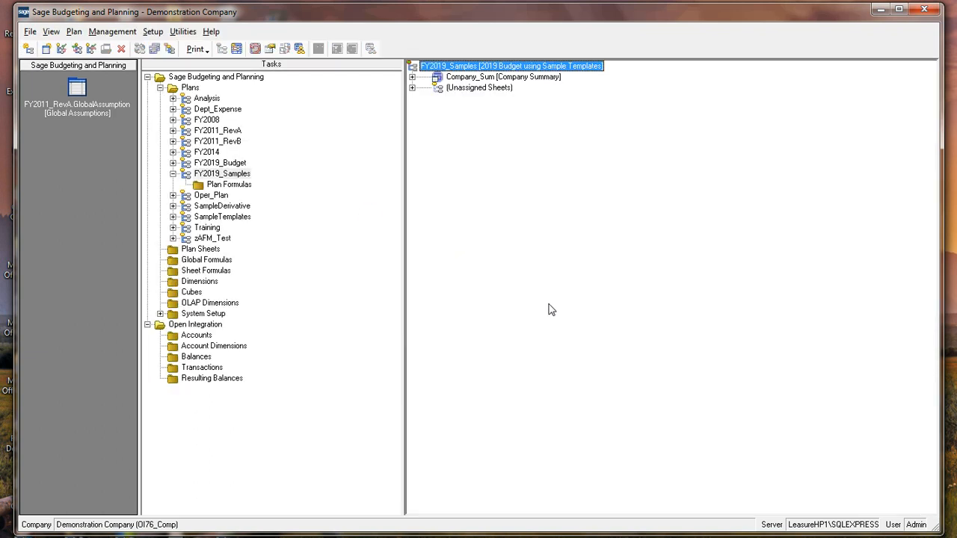
pyautogui.click(412, 77)
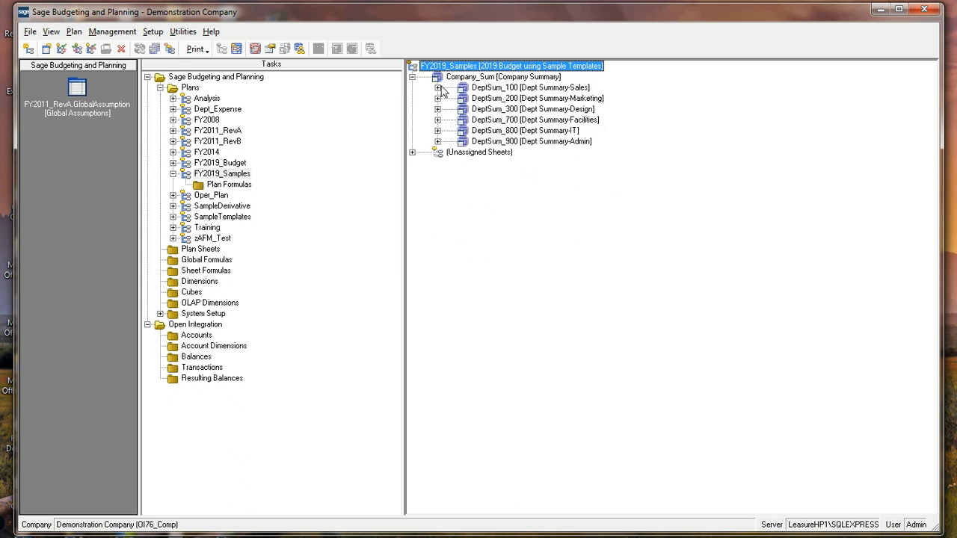
pyautogui.click(437, 87)
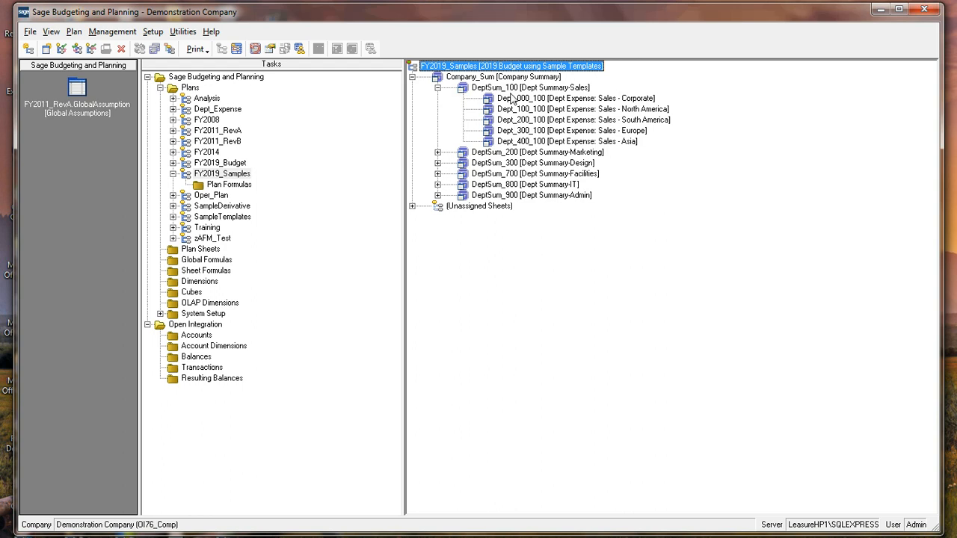
pyautogui.doubleClick(508, 112)
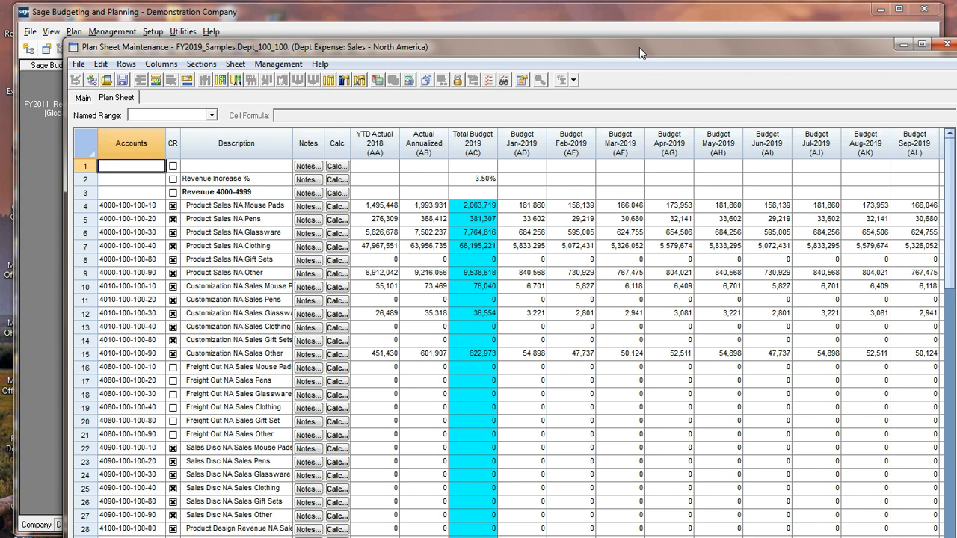
pyautogui.moveTo(654, 54); pyautogui.dragTo(609, 41)
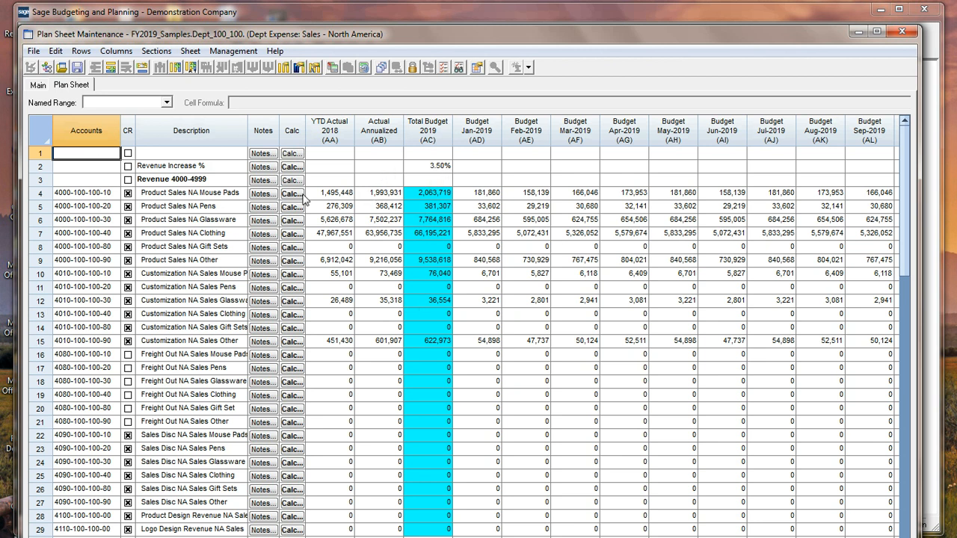
# Step: Inspect the YTD Actual 2018 formulas for Product Sales NA Mouse Pads and Total Revenue
pyautogui.click(335, 193)
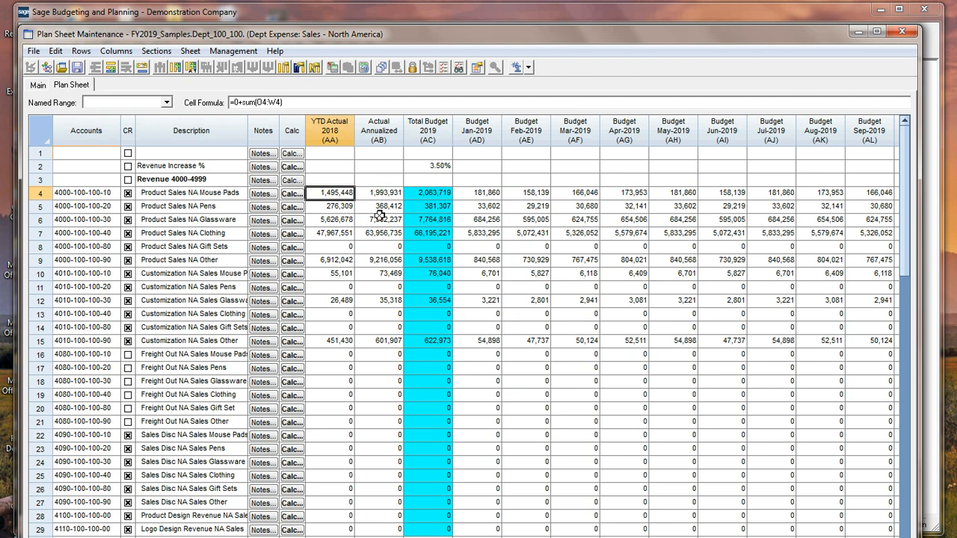
pyautogui.scroll(-3, 524, 248)
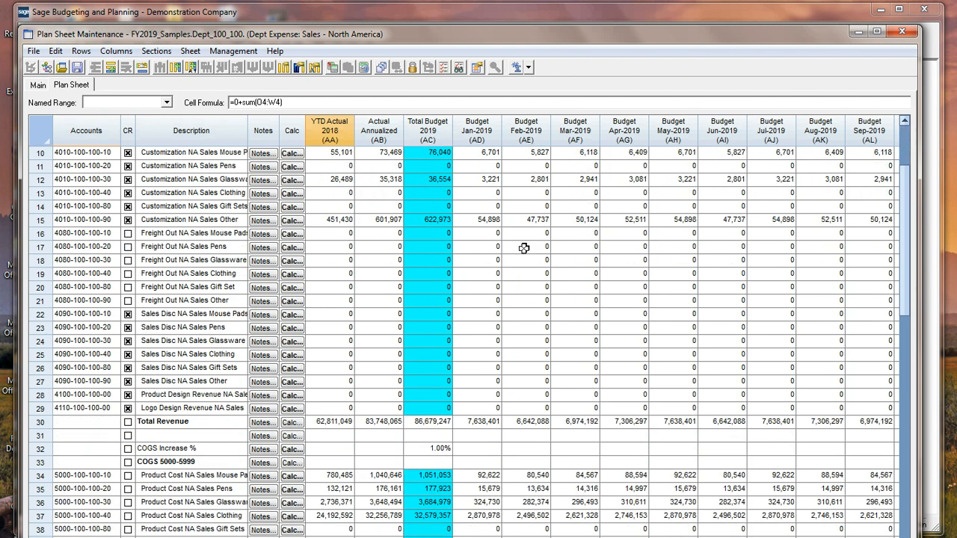
pyautogui.scroll(-2, 524, 248)
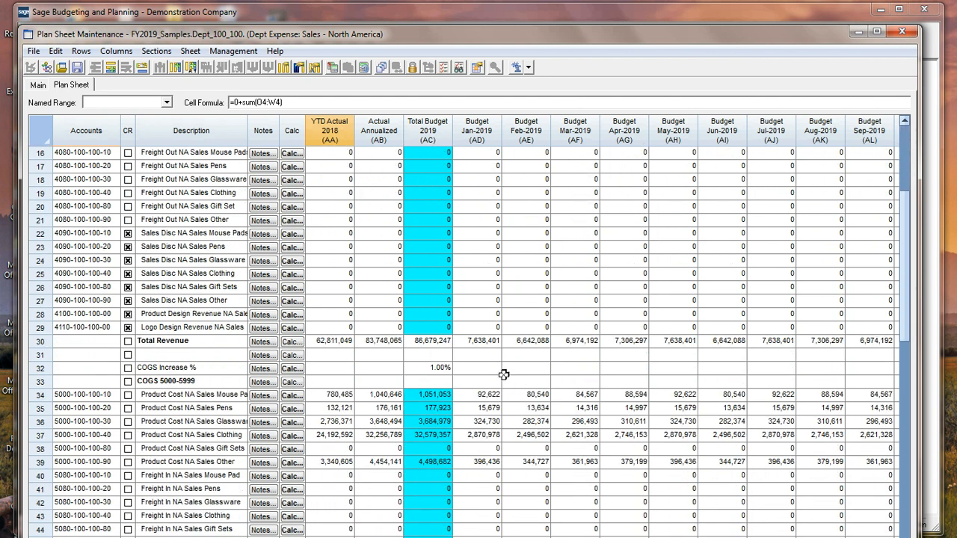
pyautogui.scroll(-3, 508, 373)
pyautogui.click(344, 219)
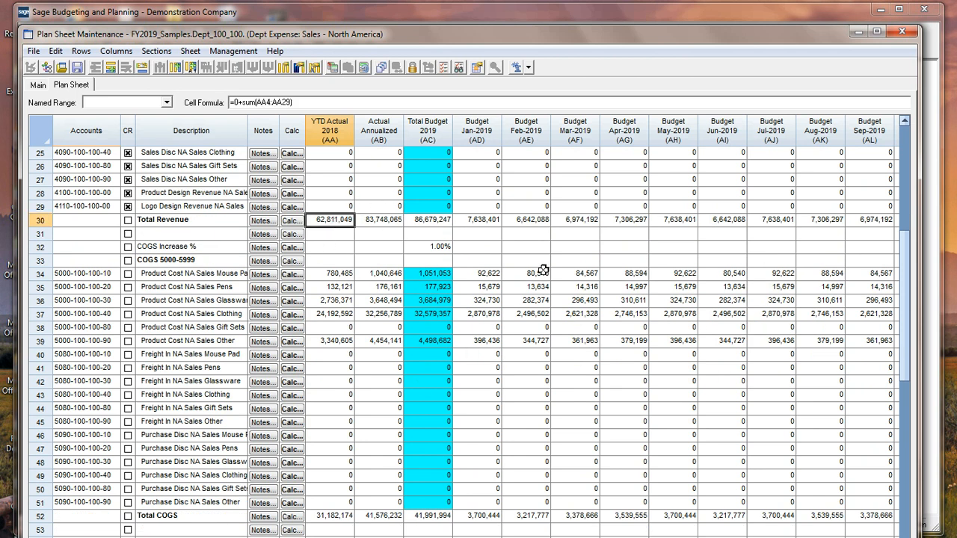
# Step: Inspect the YTD Actual 2018 formulas for Total COGS, Net Revenue and Profit / (Loss), and close the plan sheet
pyautogui.scroll(-4, 542, 270)
pyautogui.click(344, 354)
pyautogui.click(326, 382)
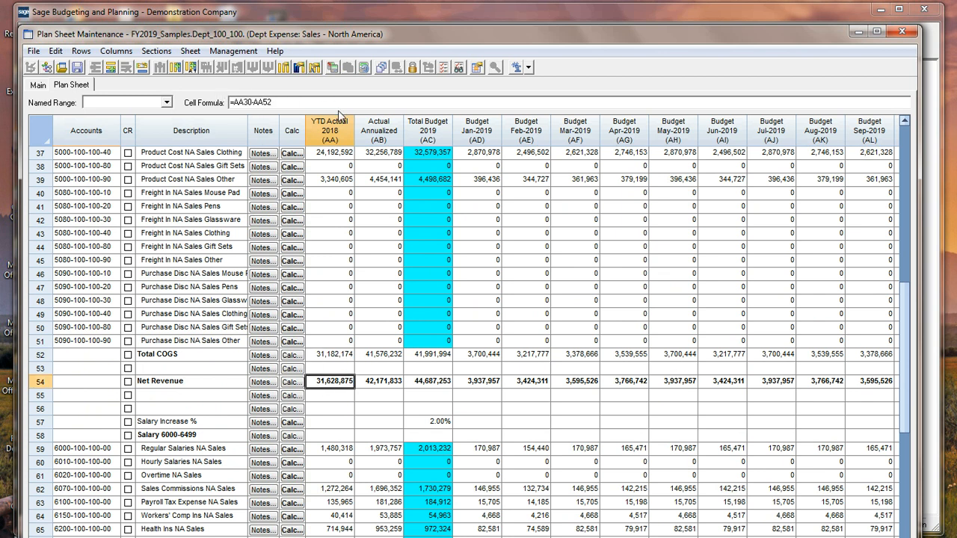
pyautogui.scroll(-9, 472, 306)
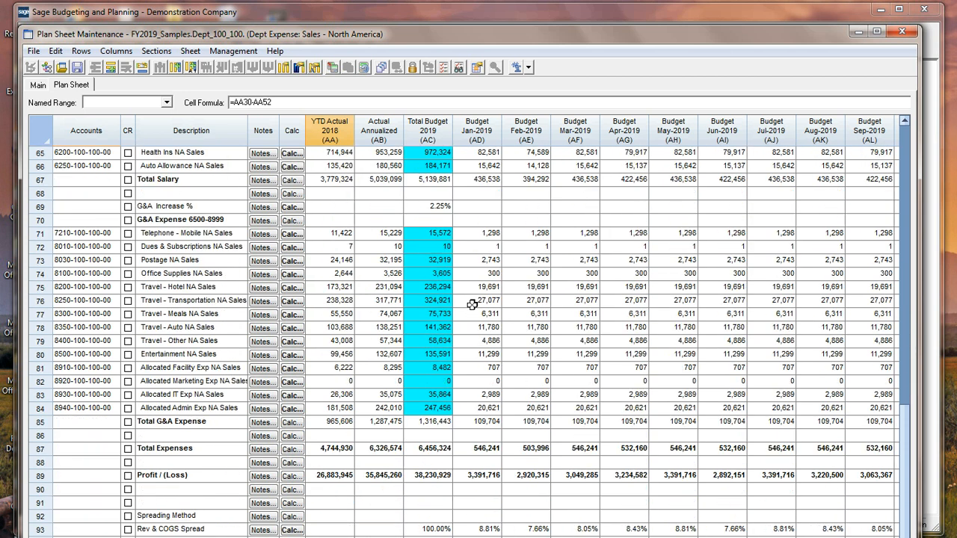
pyautogui.click(322, 474)
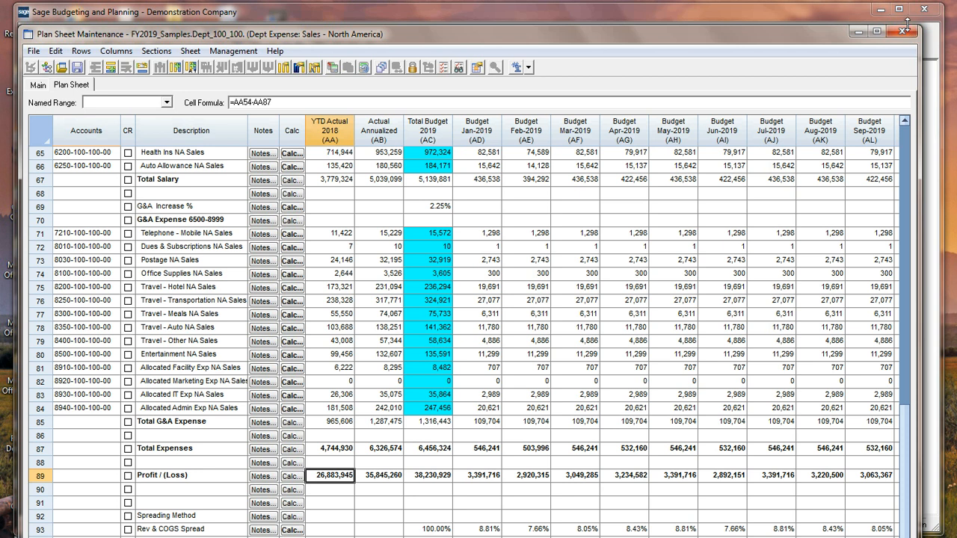
pyautogui.click(904, 30)
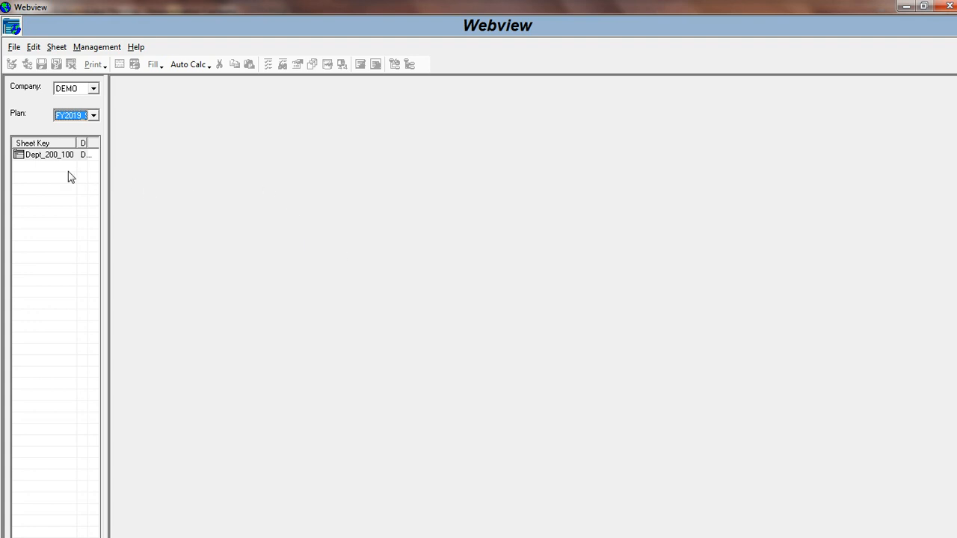
# Step: View the Dept_200_100 sheet in Webview and the Payroll_200 sheet of the FY2019_Budget plan, and leave Webview
pyautogui.doubleClick(17, 155)
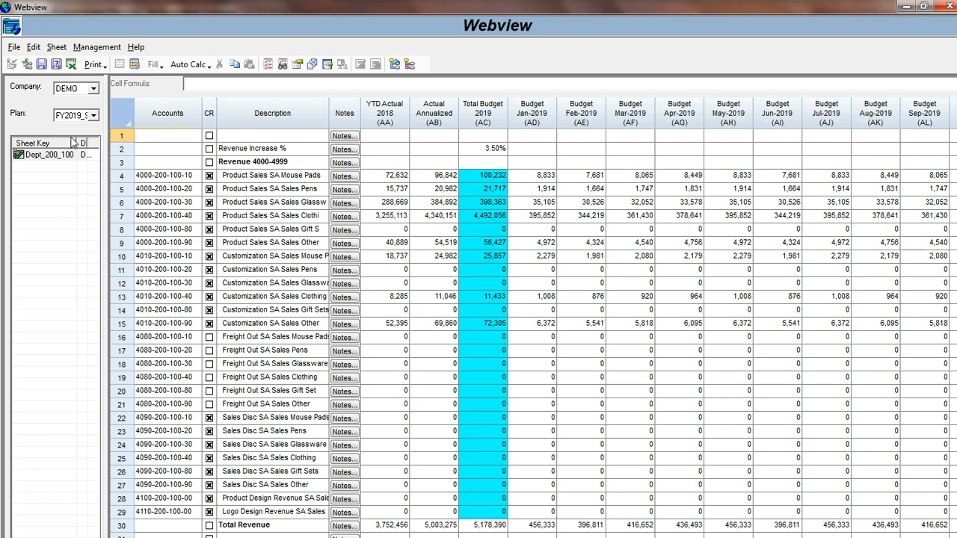
pyautogui.click(94, 115)
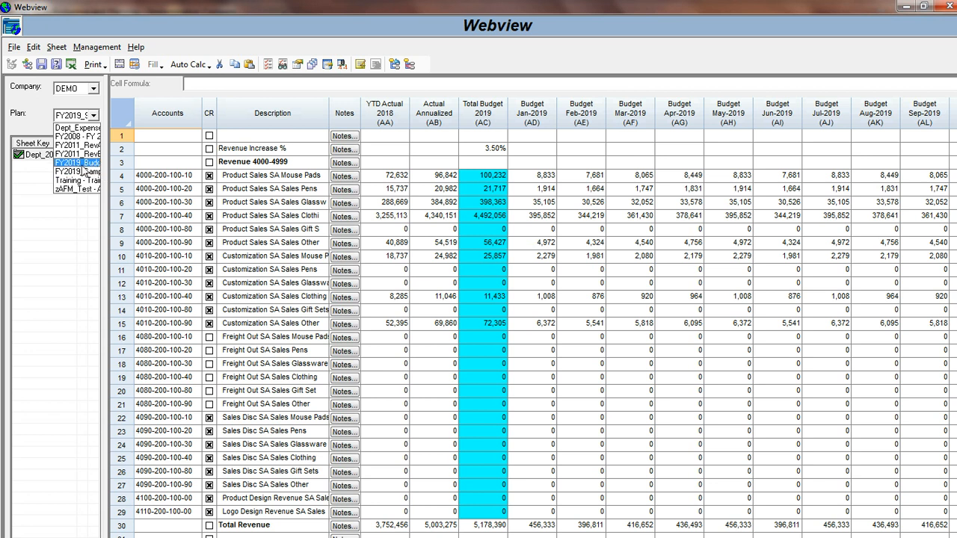
pyautogui.click(63, 163)
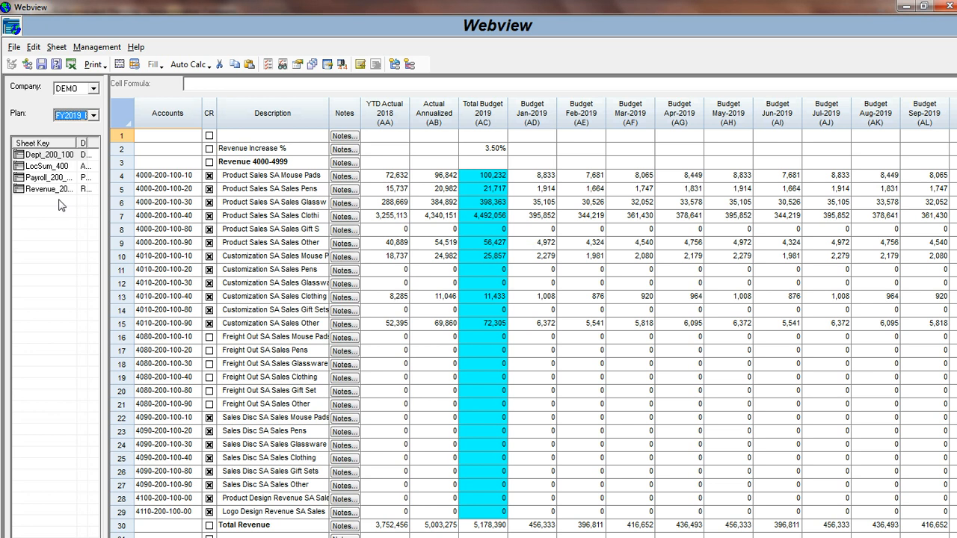
pyautogui.click(37, 179)
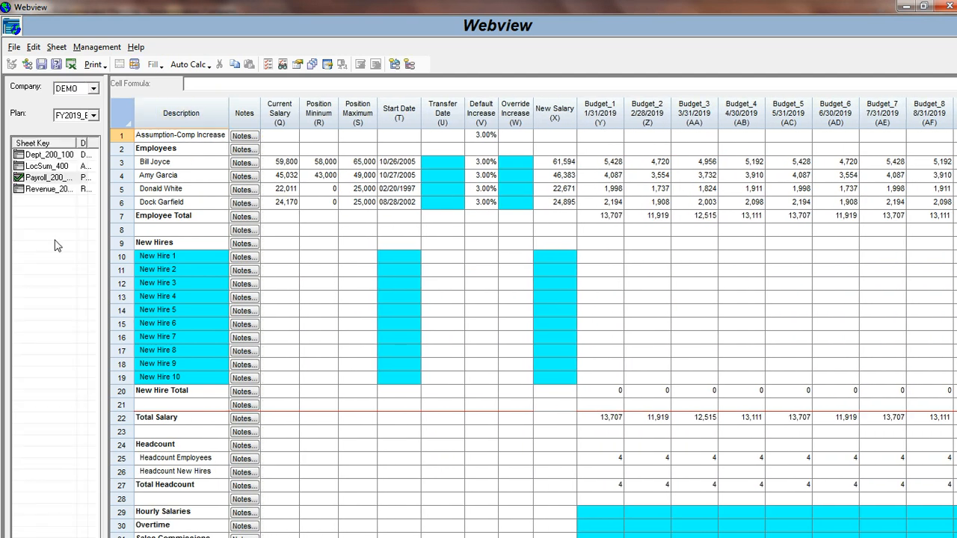
pyautogui.click(40, 155)
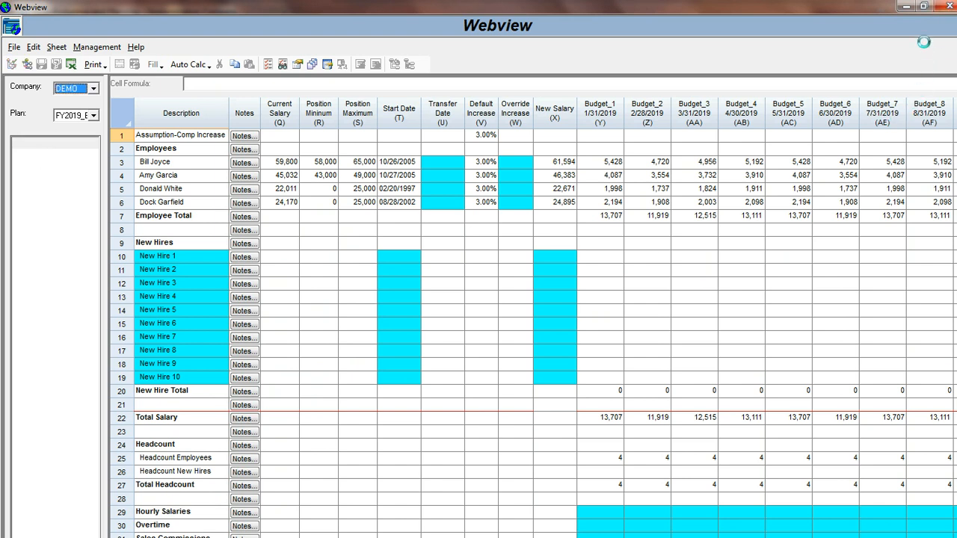
pyautogui.click(904, 7)
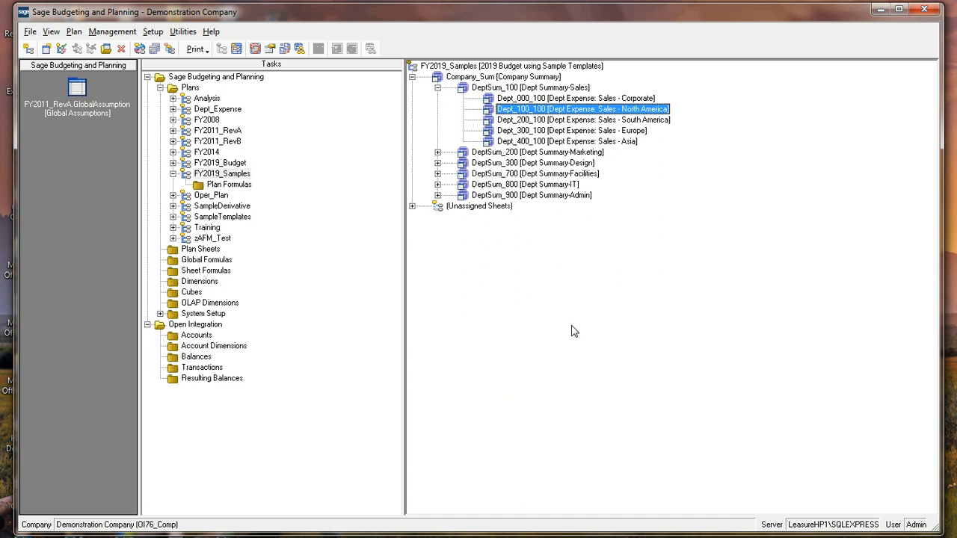
# Step: Open the Sample8_ISTemp income statement template from the Templates group of the unassigned sheets
pyautogui.click(412, 206)
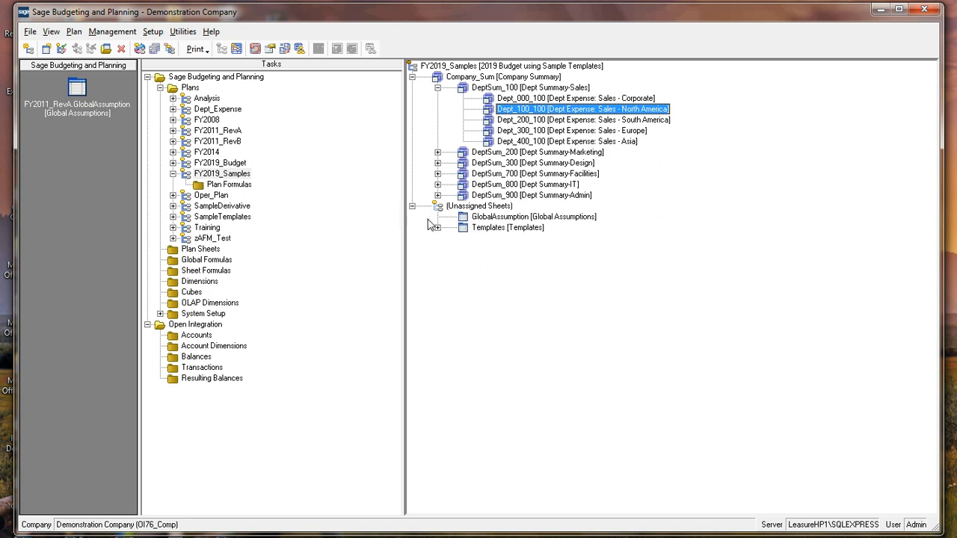
pyautogui.click(437, 228)
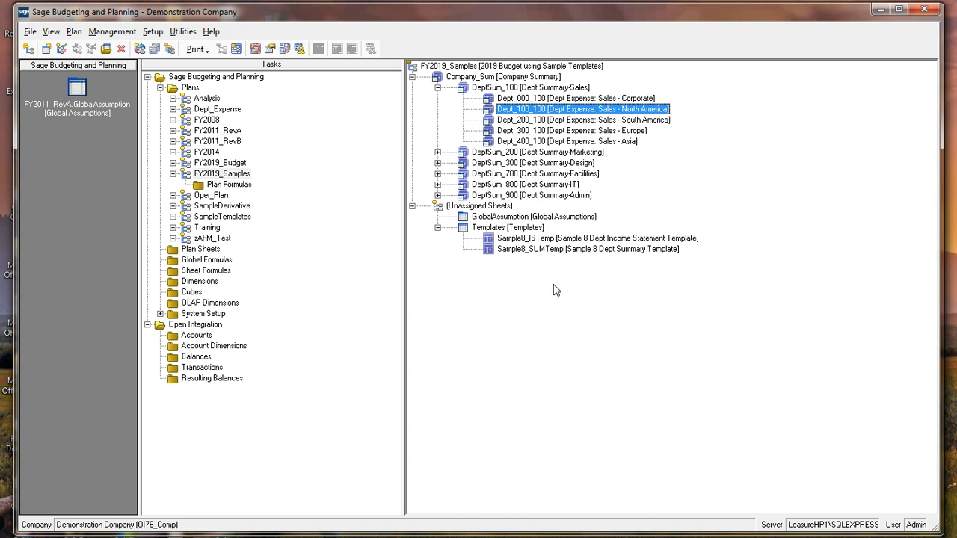
pyautogui.doubleClick(500, 238)
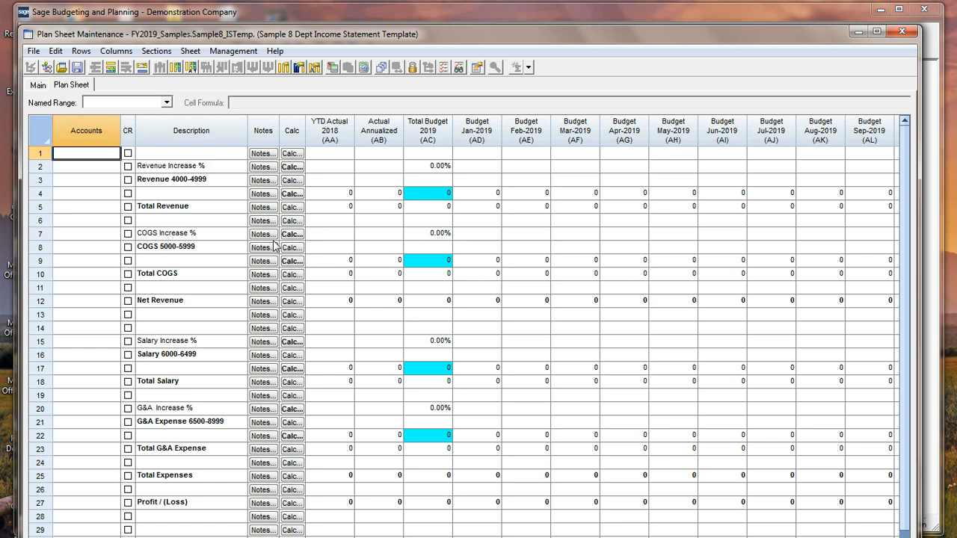
# Step: View the template's section definitions in the Section Manager, and close the template
pyautogui.click(142, 68)
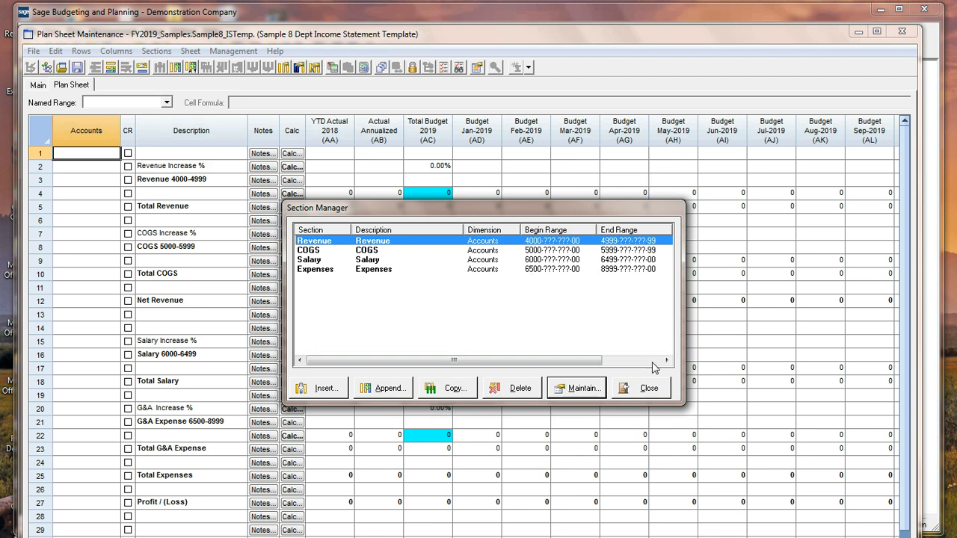
pyautogui.click(641, 395)
pyautogui.click(902, 32)
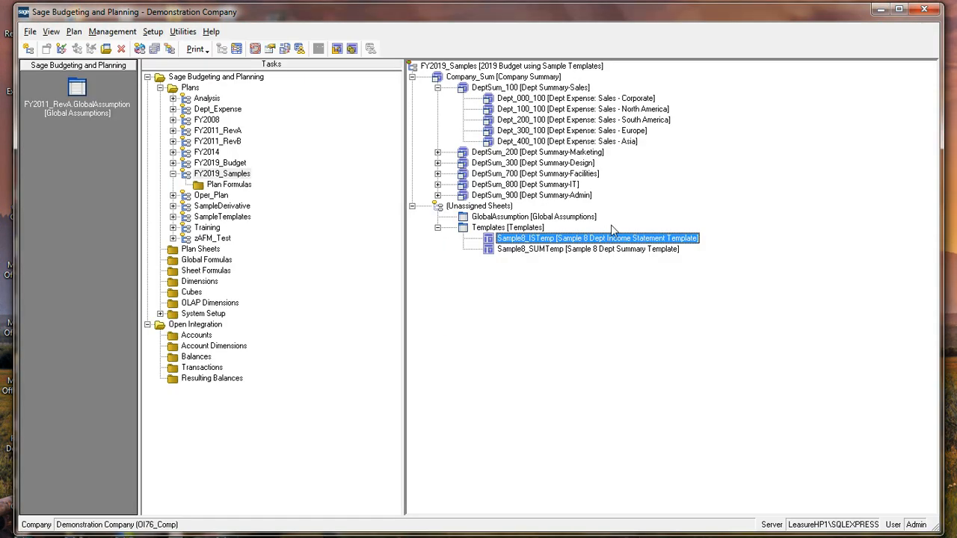
# Step: Review the sheet, description, manager and value of Dept_000_300 in the Sample8_ISTemp derivative sheet definitions, and close them
pyautogui.click(336, 48)
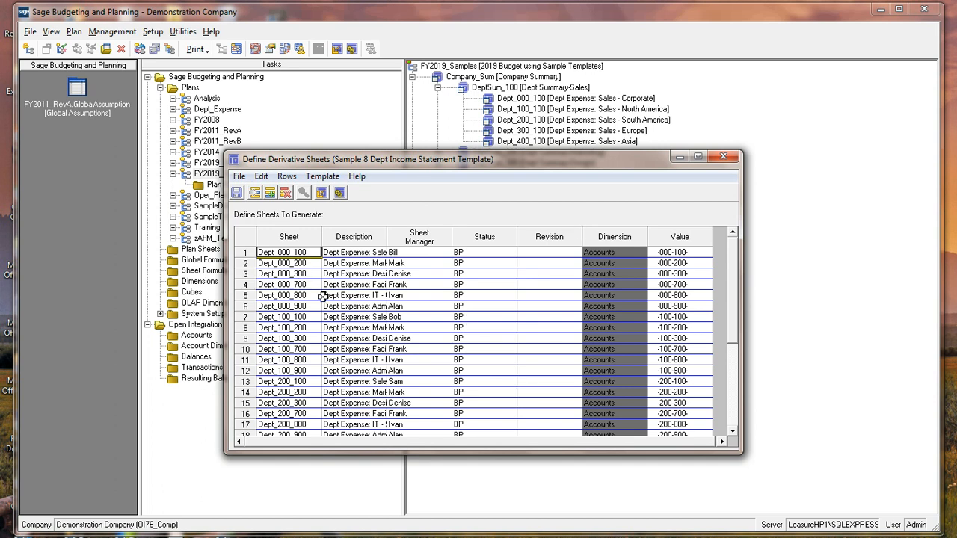
pyautogui.click(275, 273)
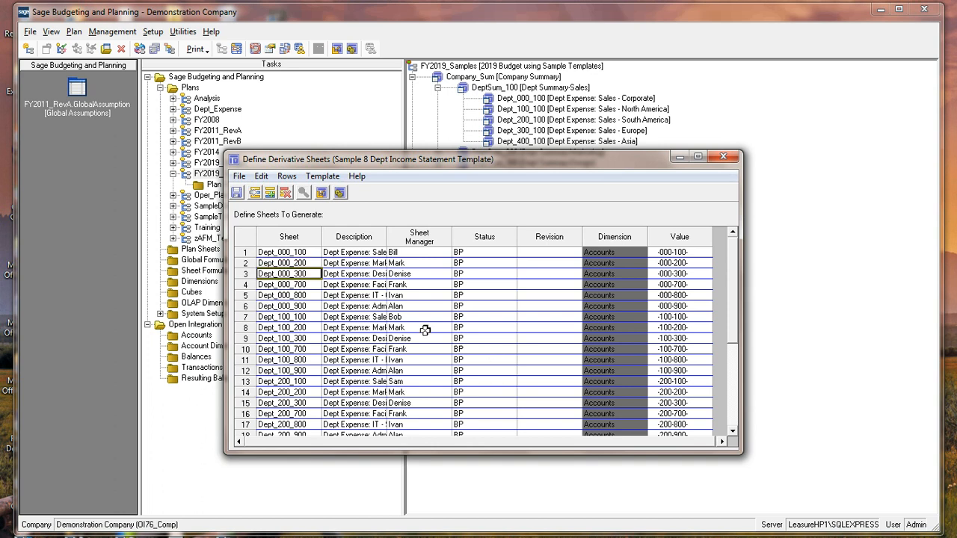
pyautogui.click(363, 273)
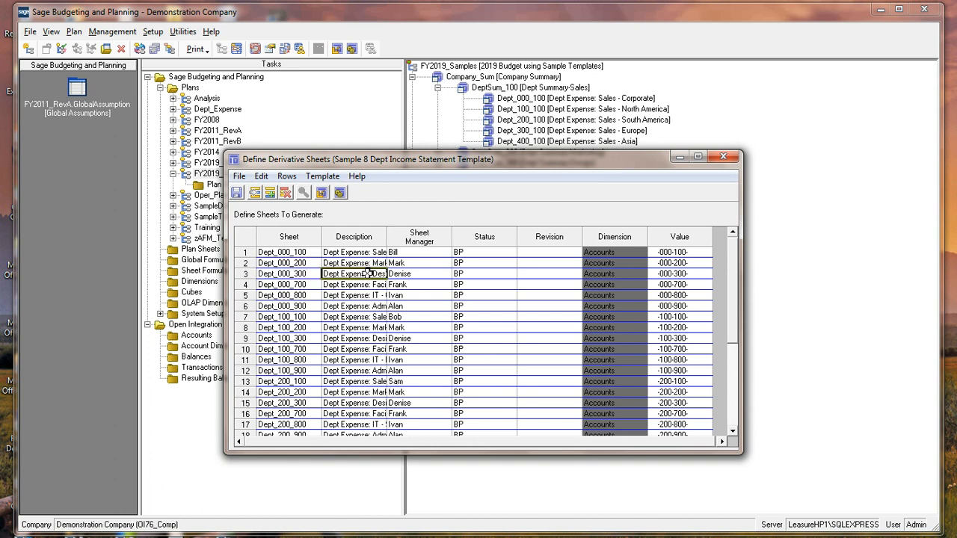
pyautogui.click(412, 276)
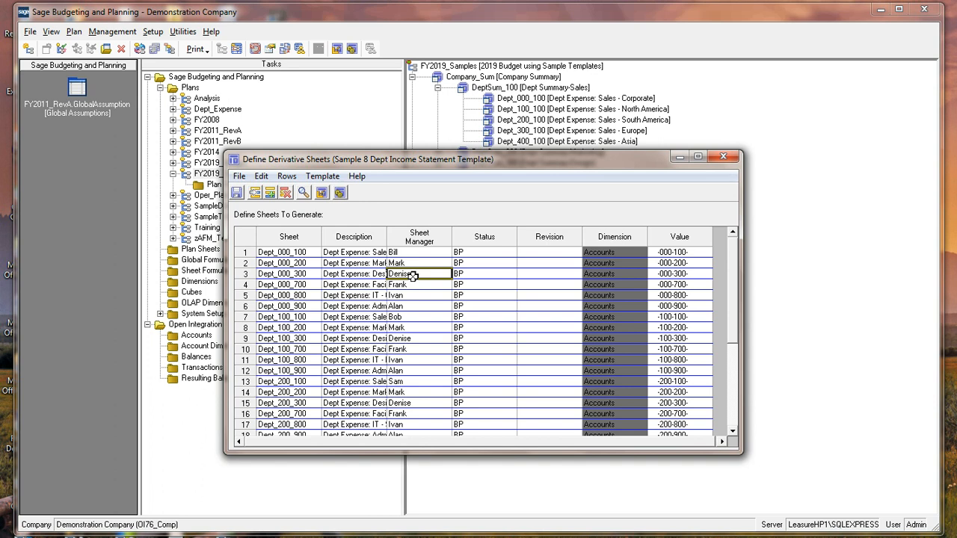
pyautogui.click(679, 273)
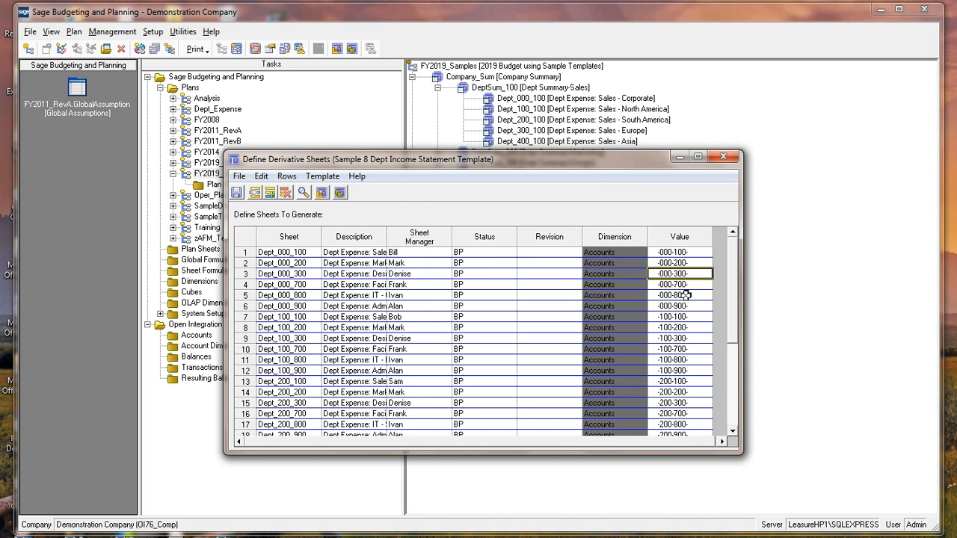
pyautogui.click(721, 157)
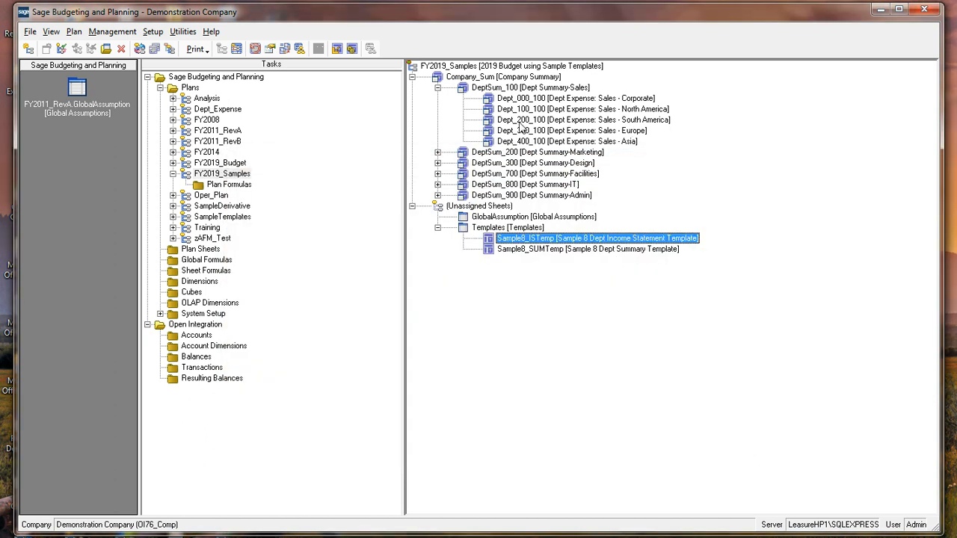
# Step: Reopen the Dept_100_100 Sales - North America sheet and review its COGS, salary and G&A expense sections
pyautogui.doubleClick(494, 111)
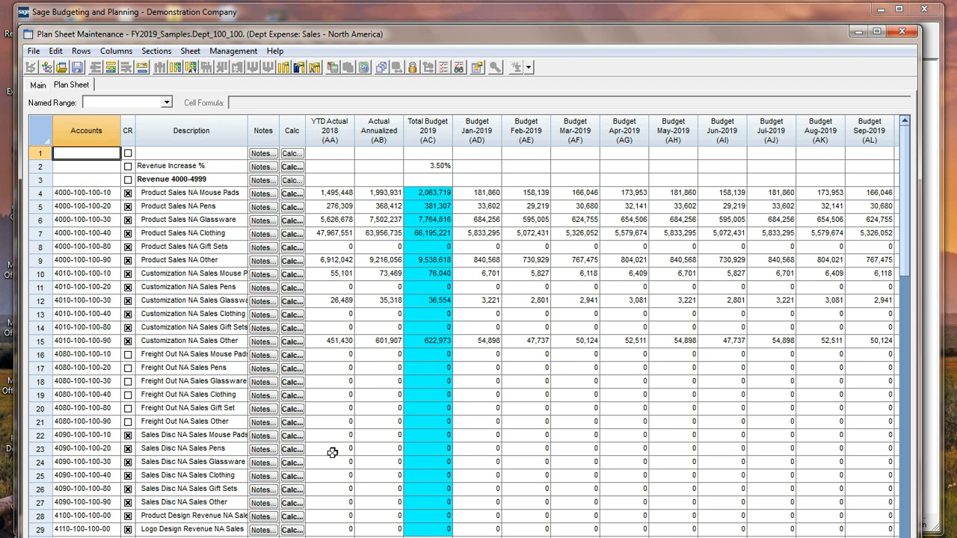
pyautogui.scroll(-12, 480, 342)
pyautogui.scroll(-3, 480, 342)
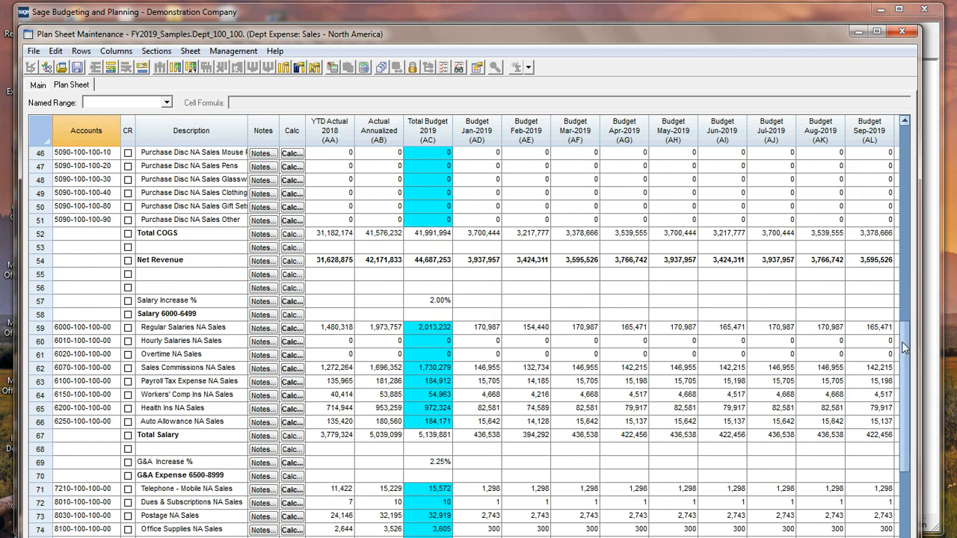
# Step: Review the G&A expense, Profit / (Loss) and spreading rows of Dept_100_100, and display the PriorActual (Prior Year Actual) columns
pyautogui.scroll(-6, 904, 348)
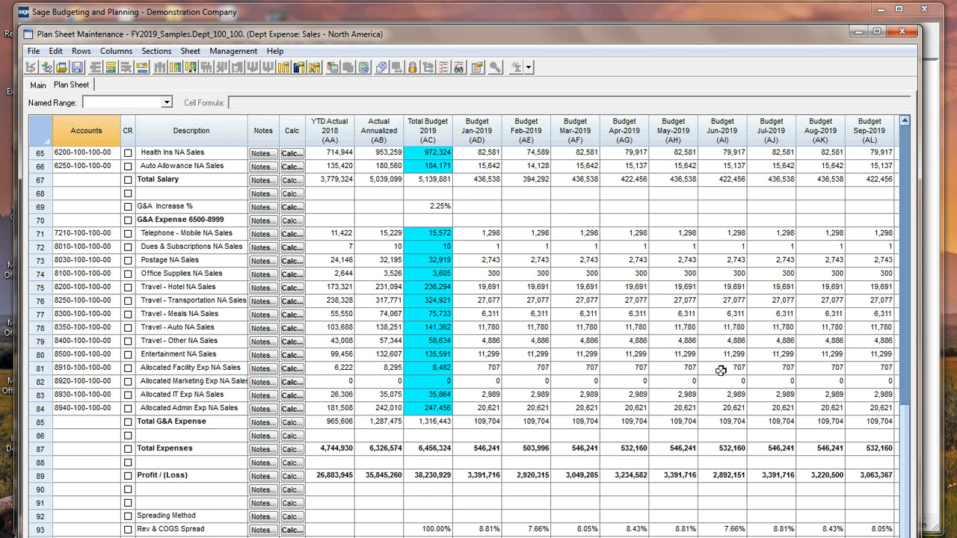
pyautogui.moveTo(905, 416); pyautogui.dragTo(922, 147)
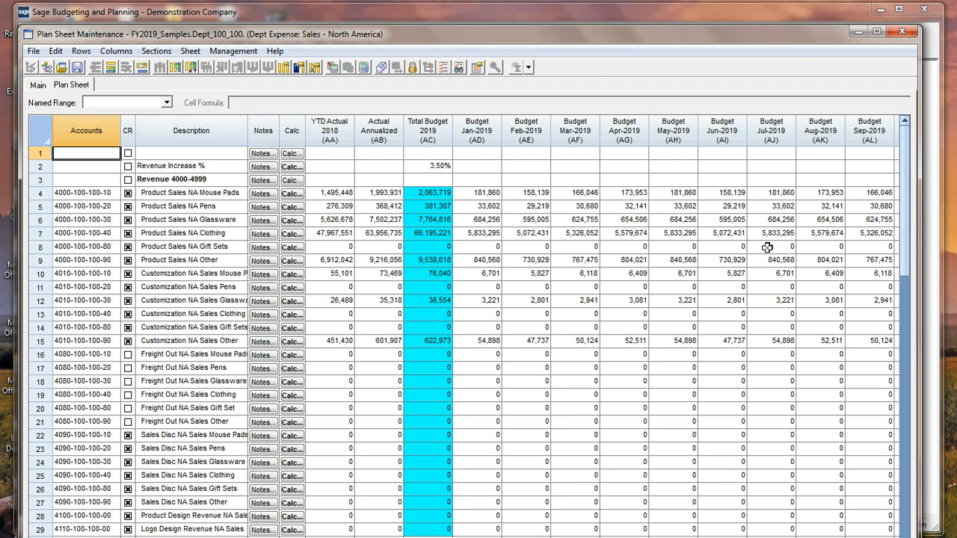
pyautogui.click(459, 68)
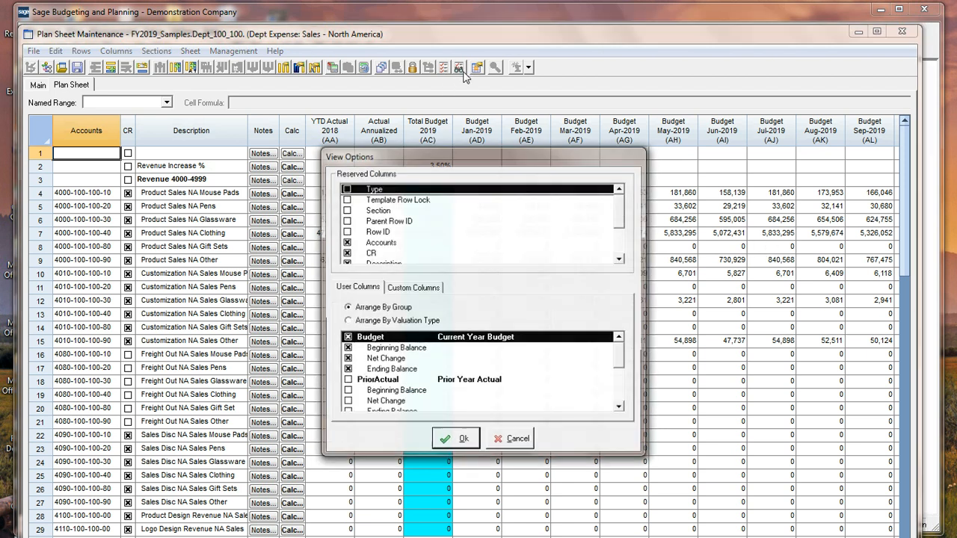
pyautogui.click(347, 382)
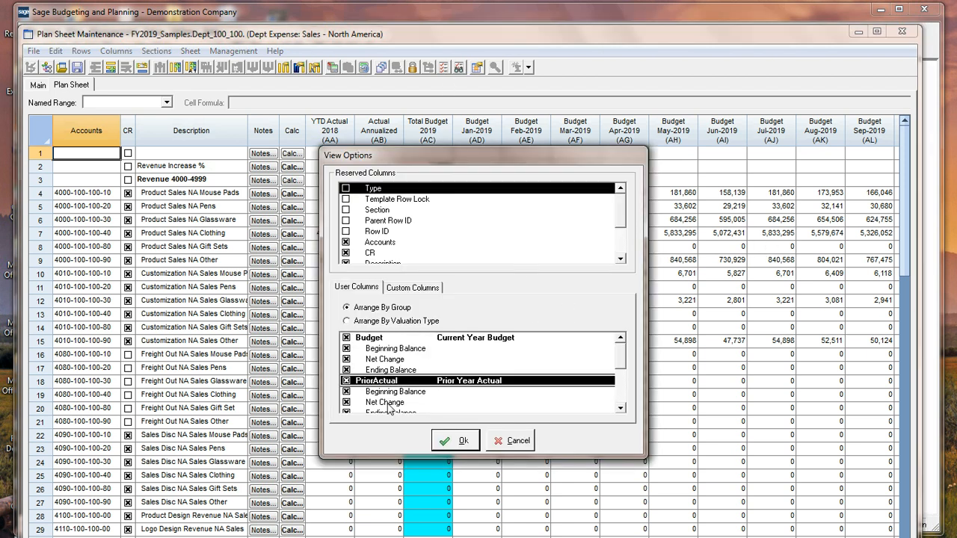
pyautogui.click(450, 441)
# Step: Clear the January to December 2018 actuals in rows 4 to 16, and refresh the calculations for that range
pyautogui.moveTo(332, 193); pyautogui.dragTo(800, 356)
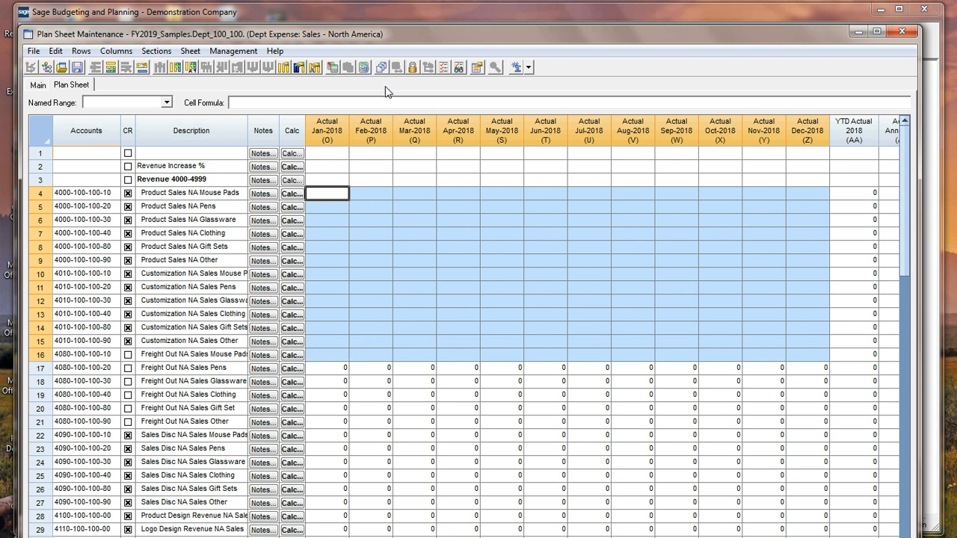
pyautogui.click(365, 67)
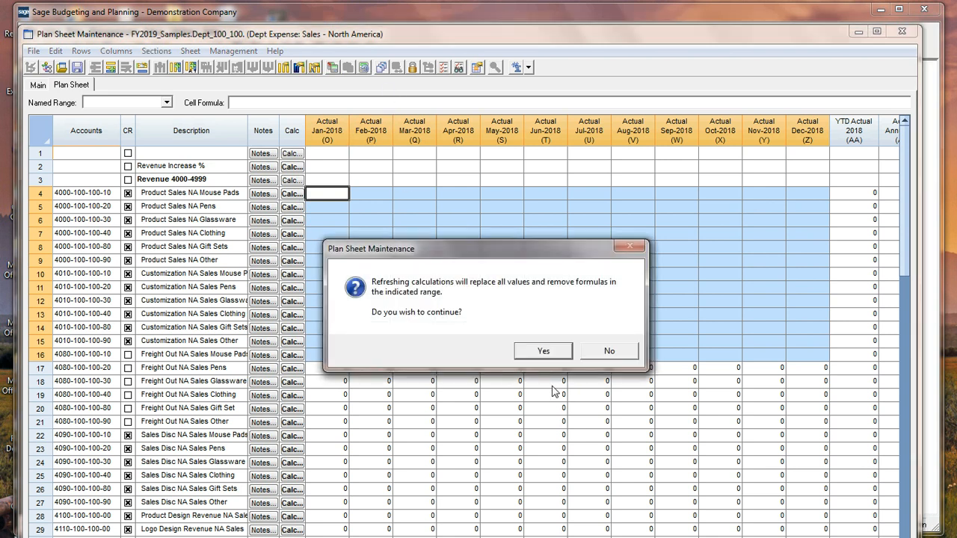
pyautogui.click(538, 349)
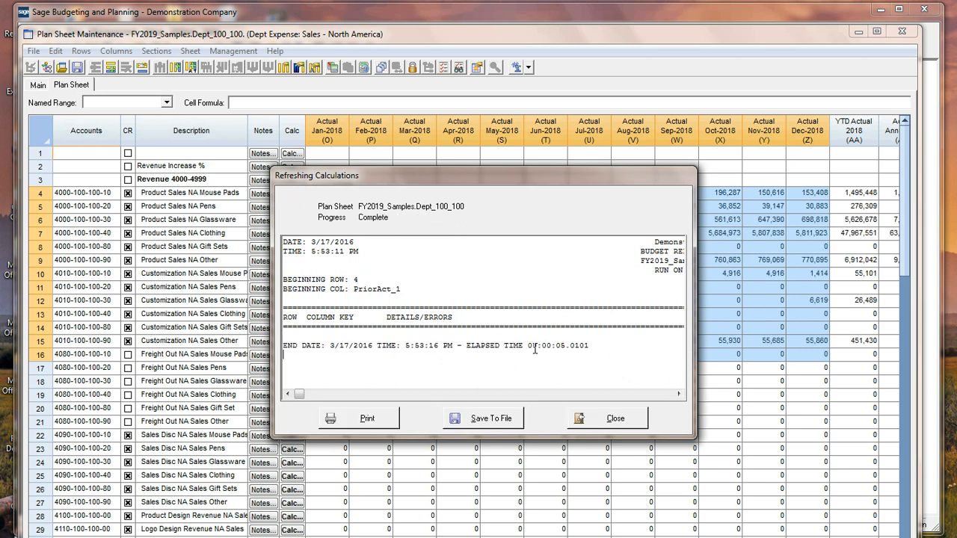
pyautogui.click(602, 417)
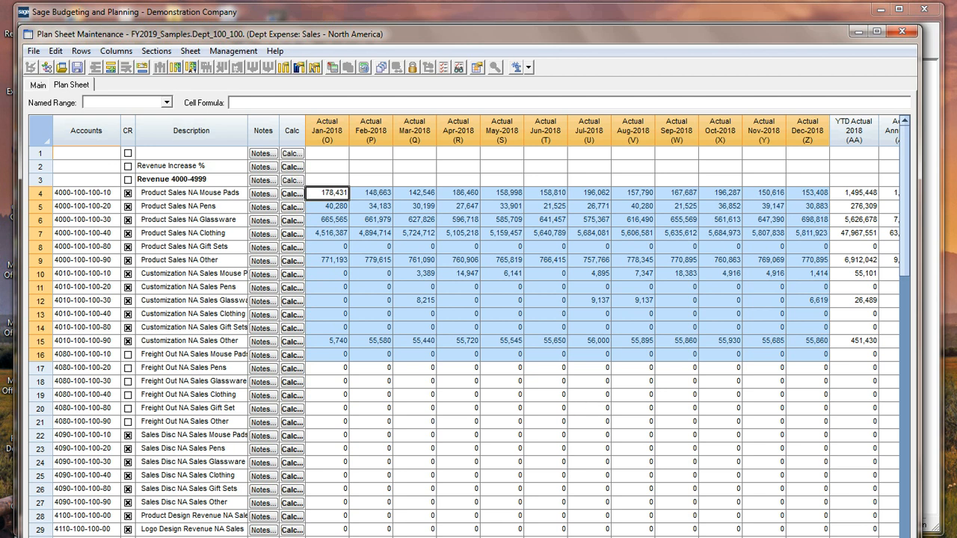
# Step: Check the YTD Actual 2018, Jan-2019 and Feb-2019 budget formulas for Product Sales NA Mouse Pads, and close the sheet without saving
pyautogui.hscroll(10, 573, 327)
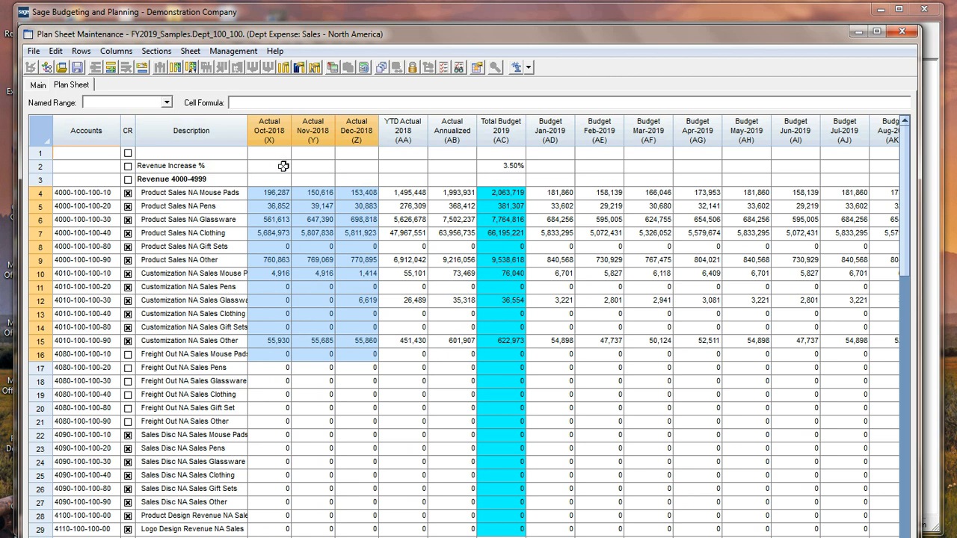
pyautogui.click(401, 192)
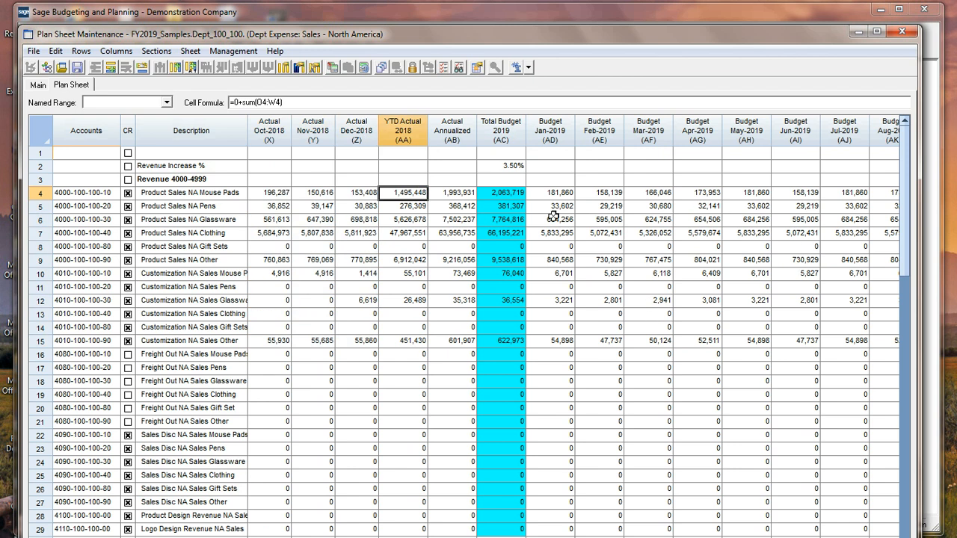
pyautogui.click(562, 196)
pyautogui.click(614, 194)
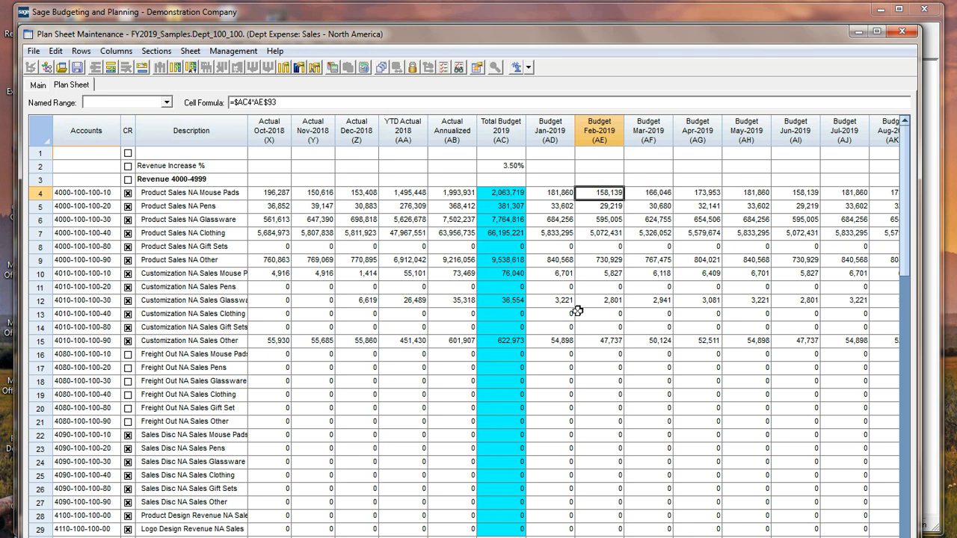
pyautogui.click(904, 27)
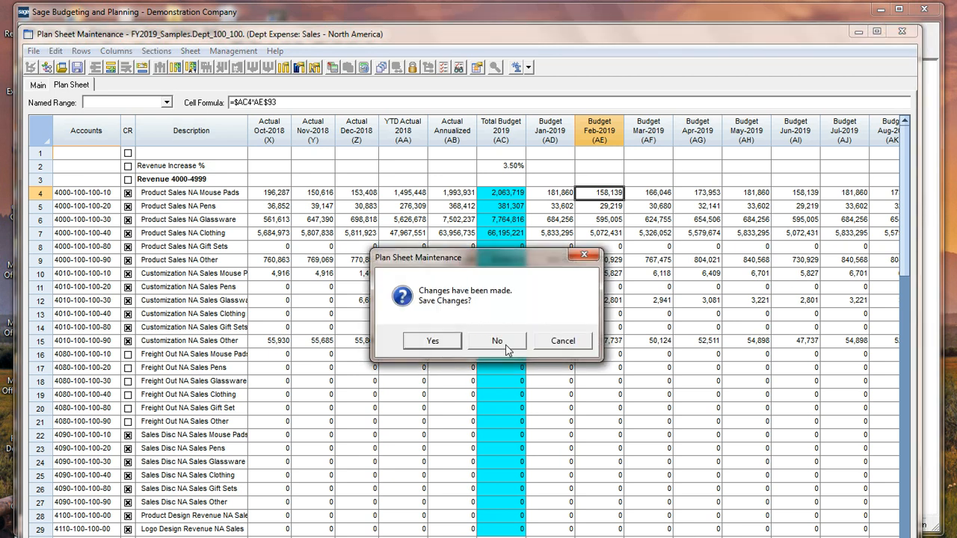
pyautogui.click(497, 340)
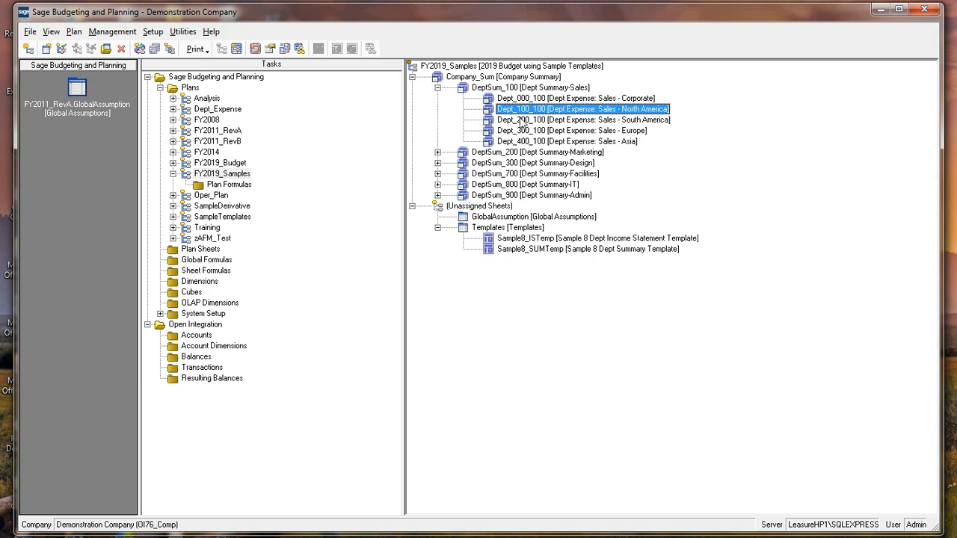
# Step: Open the DeptSum_100 Sales summary sheet to review its rolled-up figures, close it, and expand the DeptSum_200 Marketing summary
pyautogui.moveTo(488, 144); pyautogui.dragTo(526, 88)
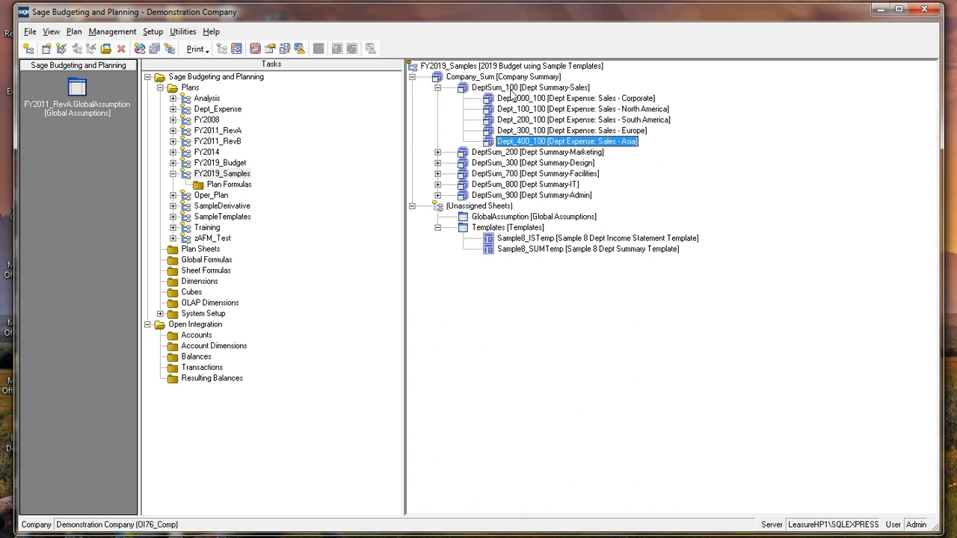
pyautogui.doubleClick(468, 89)
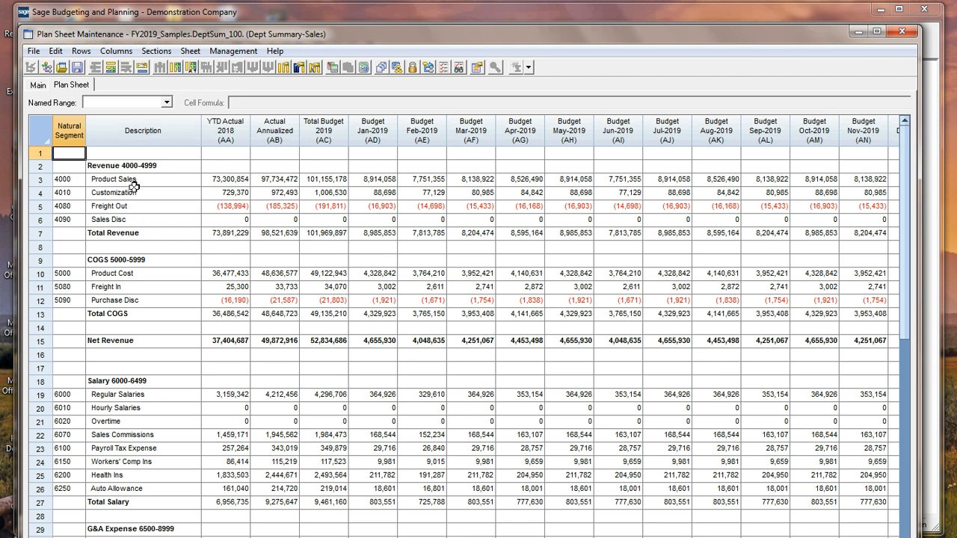
pyautogui.click(902, 32)
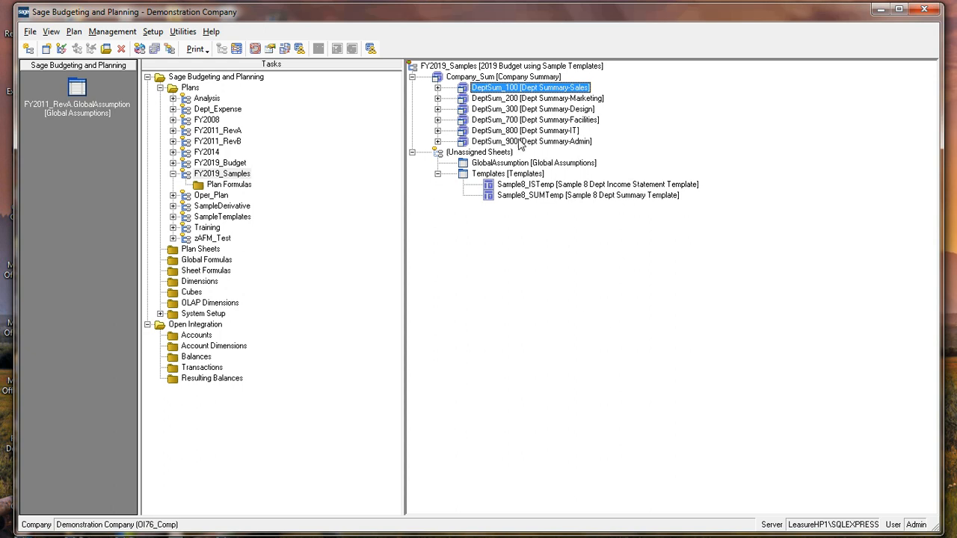
pyautogui.click(437, 98)
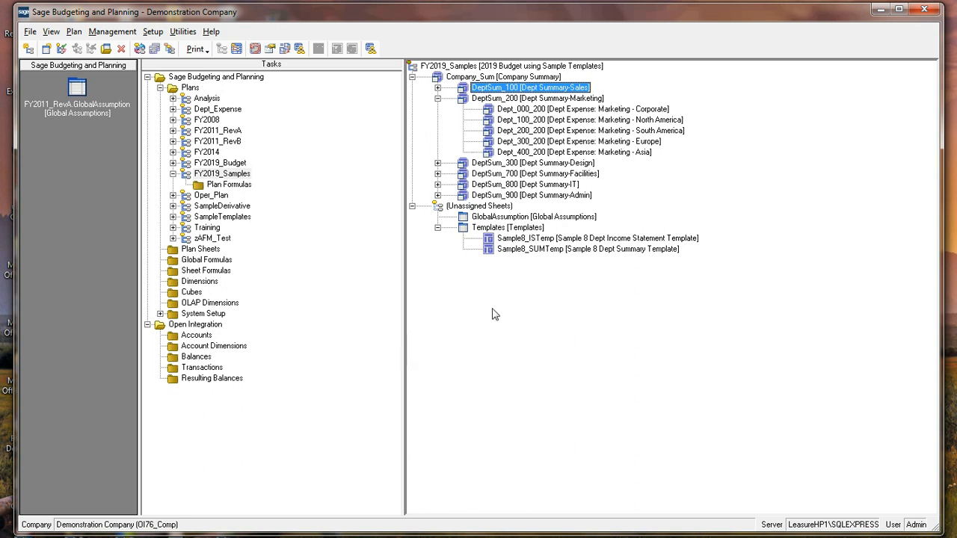
# Step: Open Resulting Balances under Open Integration
pyautogui.click(170, 381)
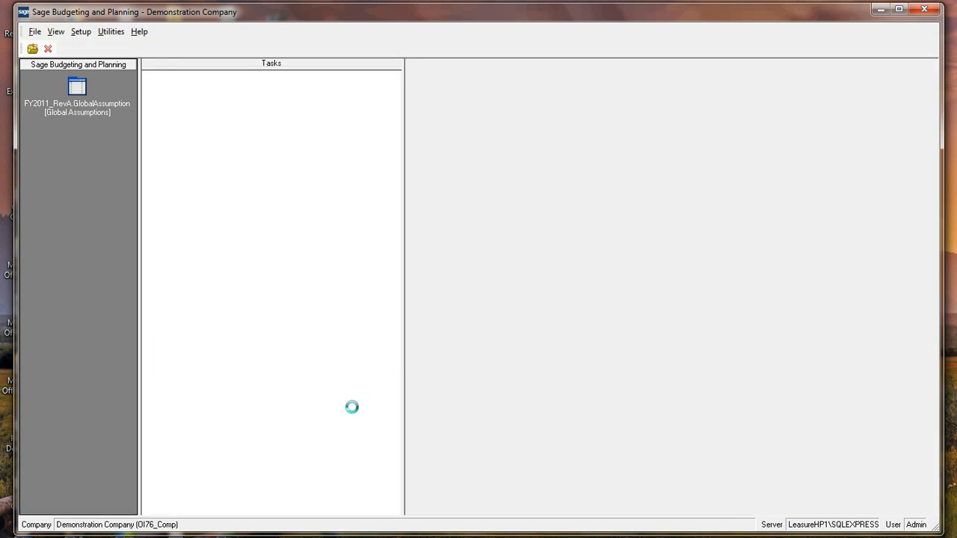